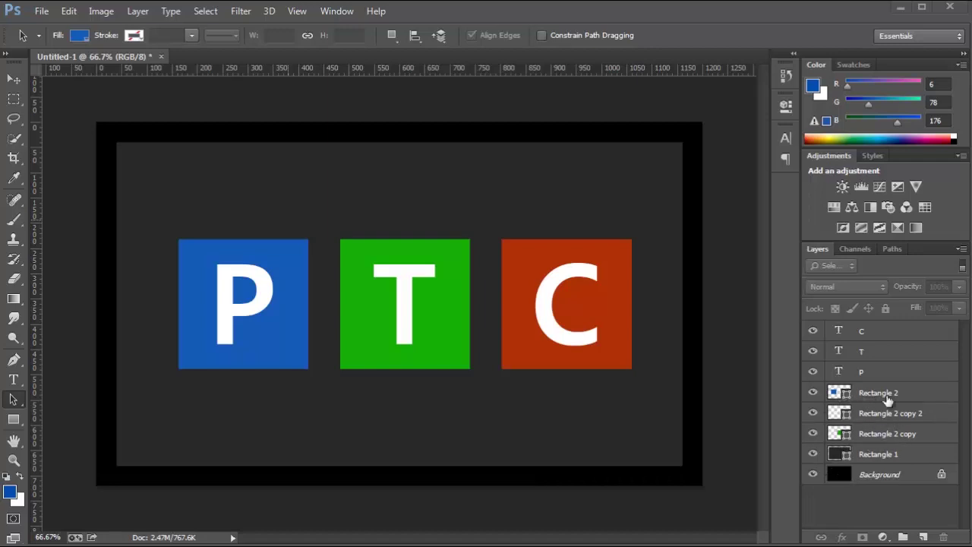
# Select the blue P square's shape path and show its Live Shape Properties (257 × 257 px).
pyautogui.click(10, 404)
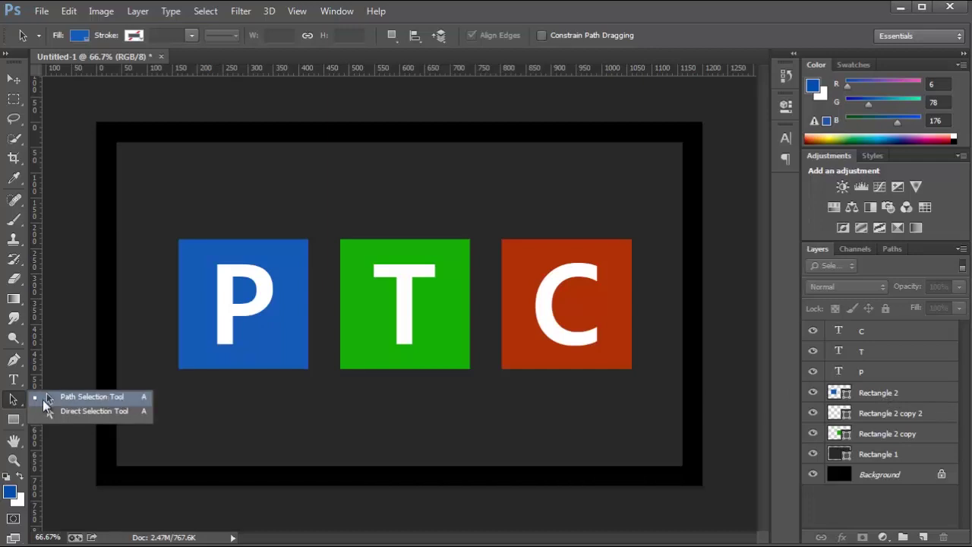
pyautogui.click(46, 394)
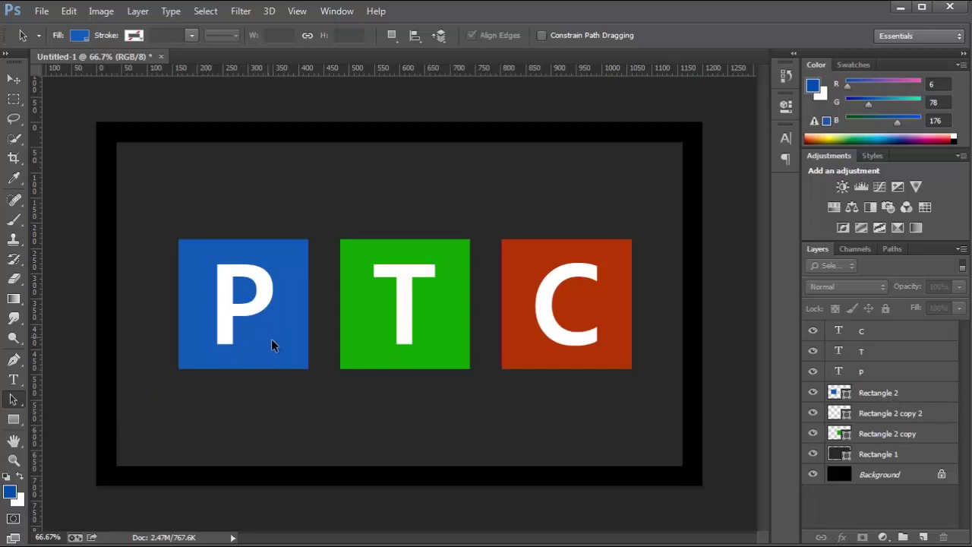
pyautogui.click(283, 351)
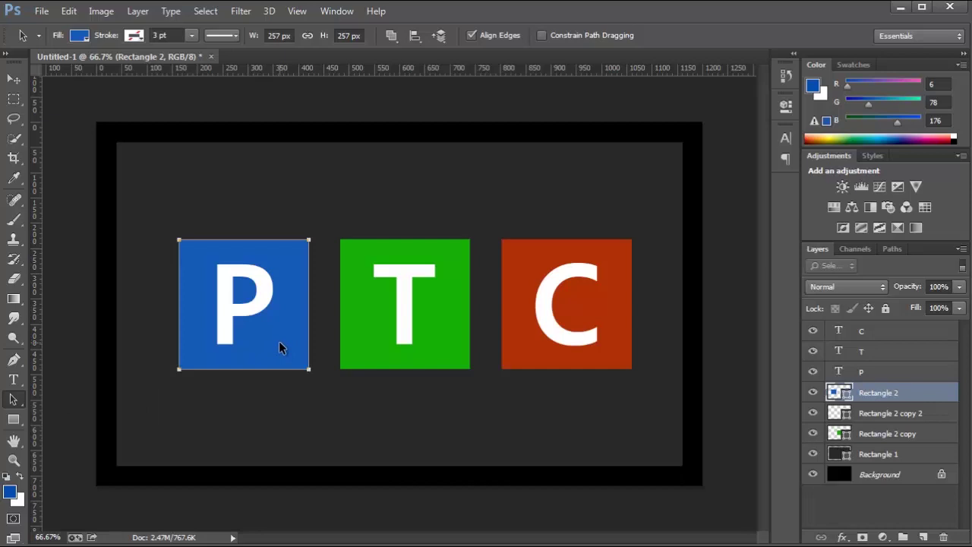
pyautogui.click(786, 107)
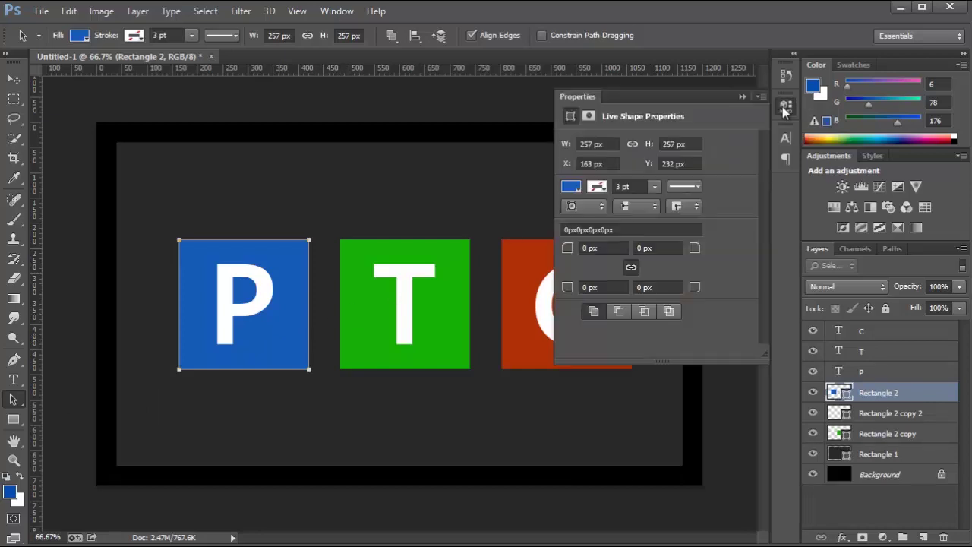
pyautogui.click(337, 13)
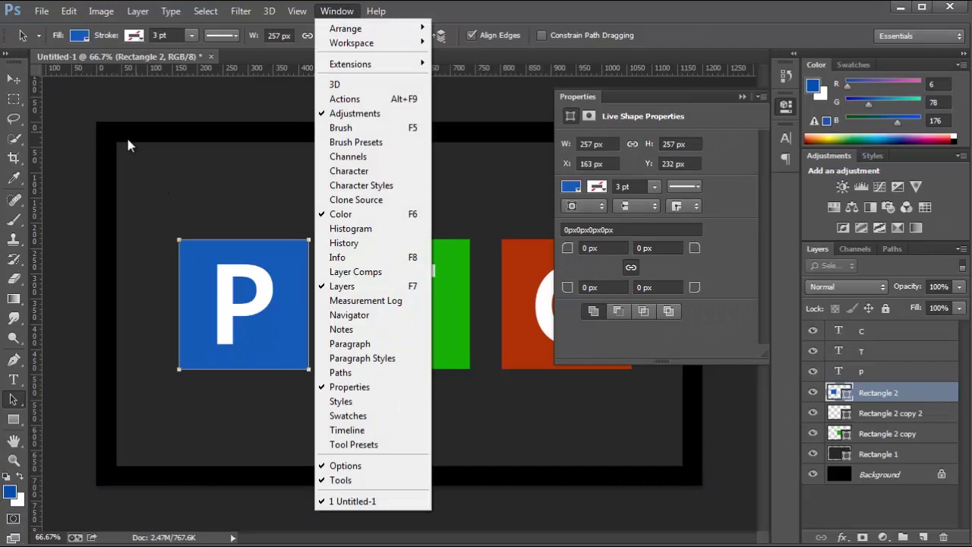
pyautogui.click(65, 161)
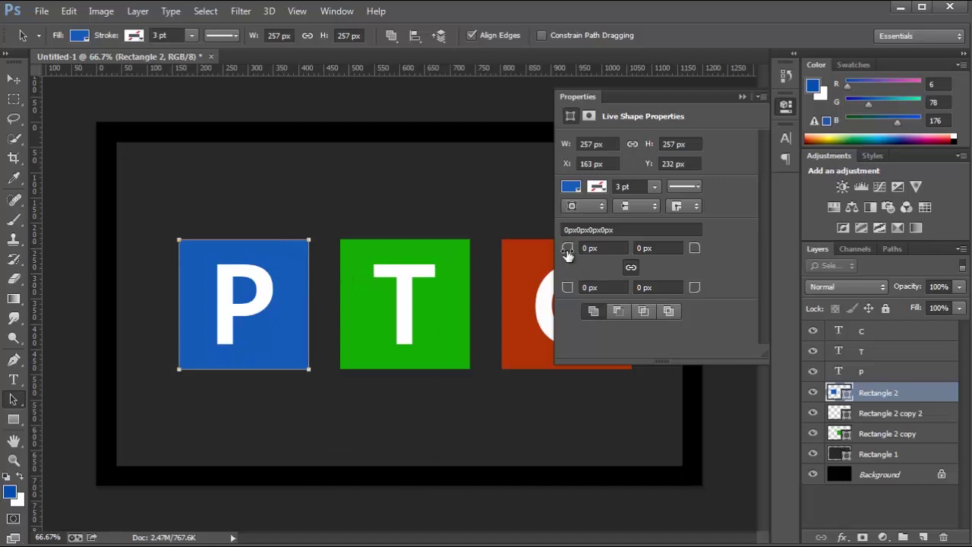
# Set the P square's corner radii to 119 px top-left, 0 px top-right, 84 px bottom-right, 27 px bottom-left.
pyautogui.moveTo(567, 253); pyautogui.dragTo(494, 254)
pyautogui.click(630, 266)
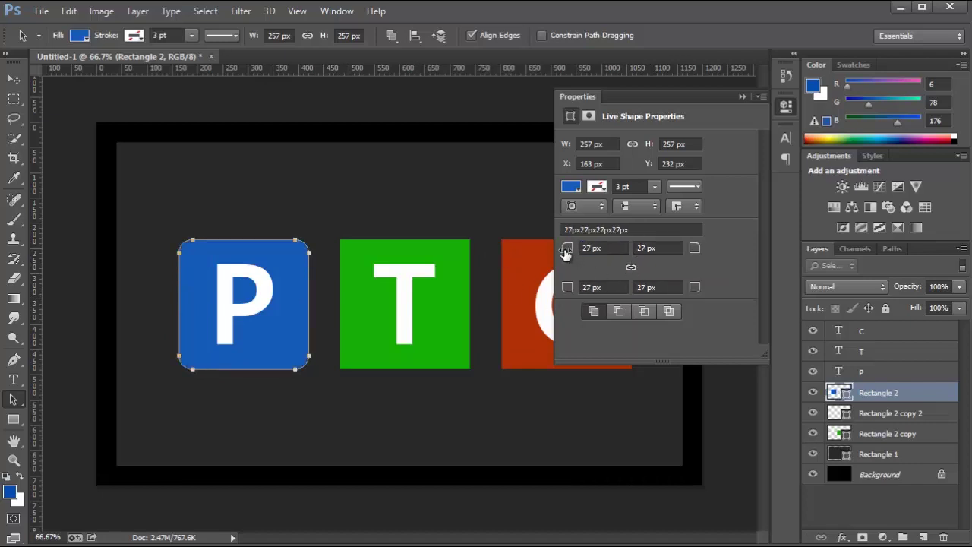
pyautogui.moveTo(566, 253); pyautogui.dragTo(631, 248)
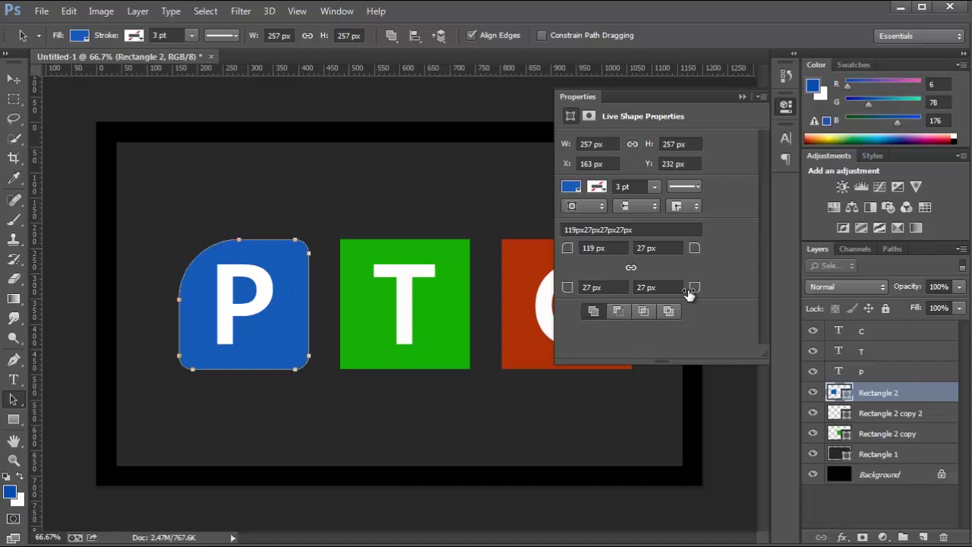
pyautogui.moveTo(689, 293); pyautogui.dragTo(741, 293)
pyautogui.moveTo(691, 250); pyautogui.dragTo(658, 251)
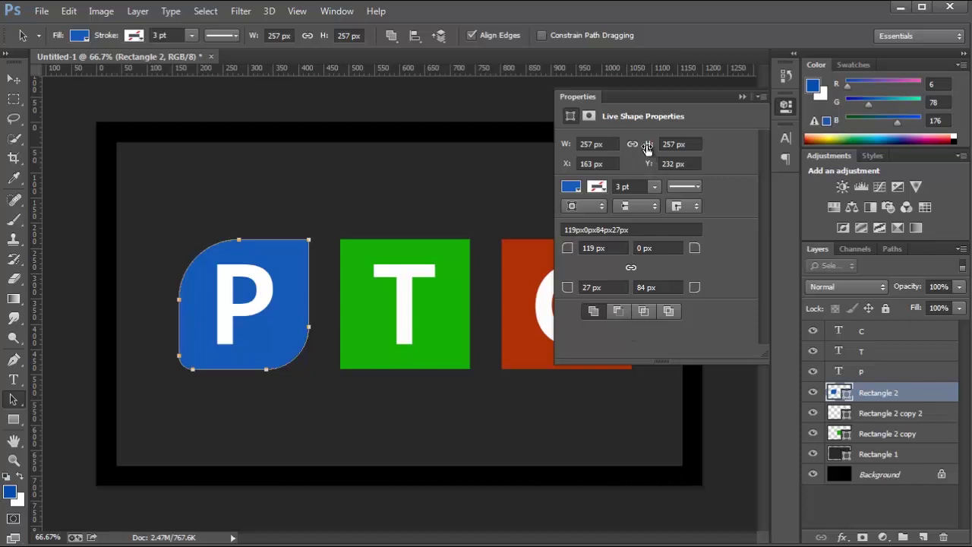
pyautogui.moveTo(646, 148); pyautogui.dragTo(744, 158)
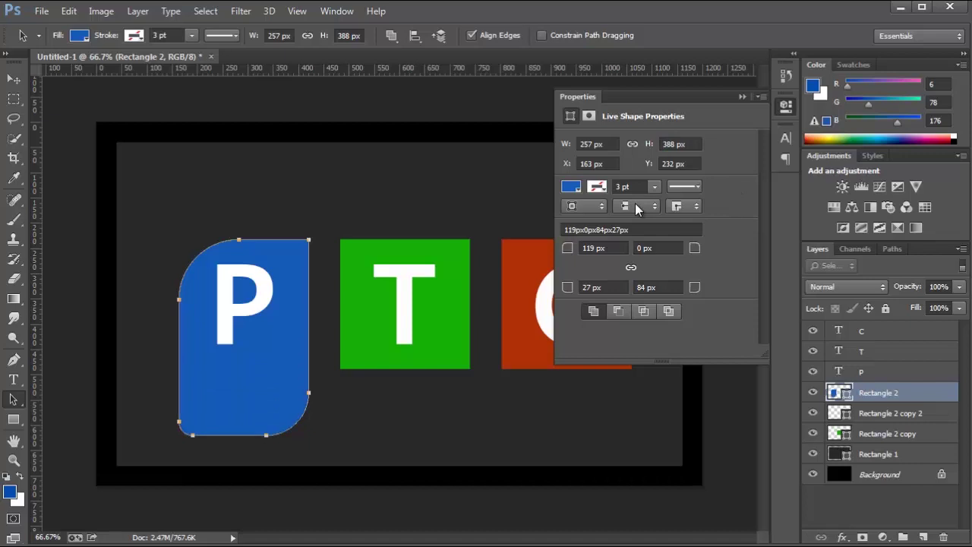
pyautogui.moveTo(566, 144); pyautogui.dragTo(594, 143)
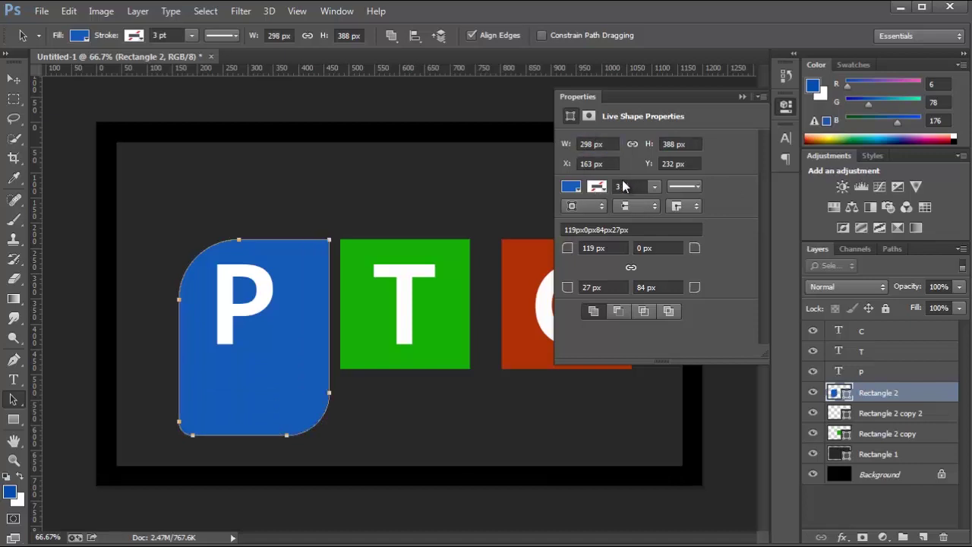
pyautogui.hotkey('ctrl', 'z')
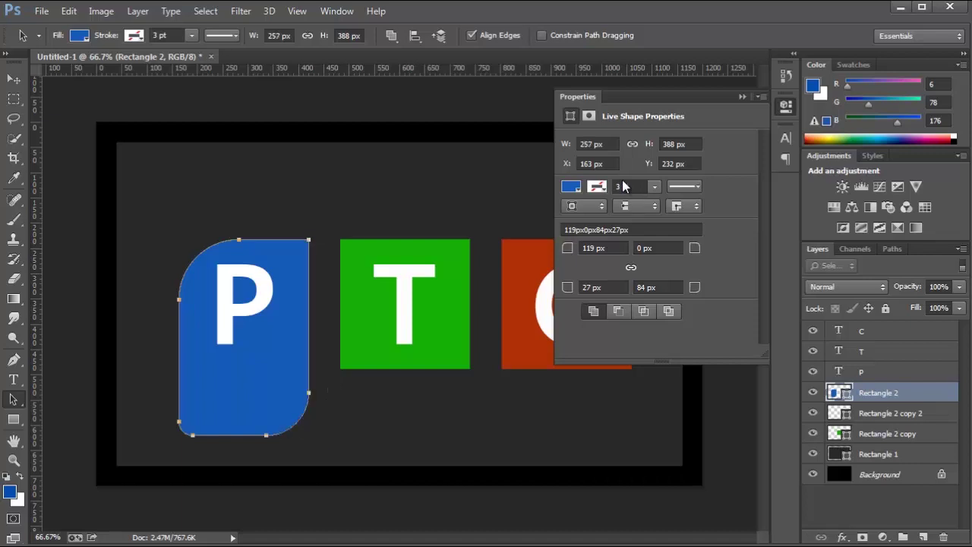
pyautogui.hotkey('ctrl', 'z')
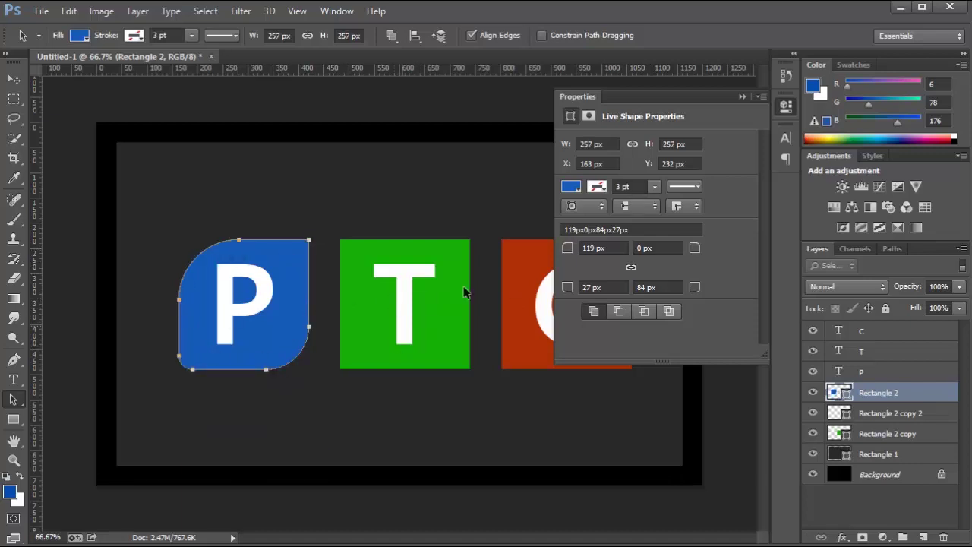
# Copy the P square's corner radius values (119, 0, 27, 84) from Properties.
pyautogui.doubleClick(607, 229)
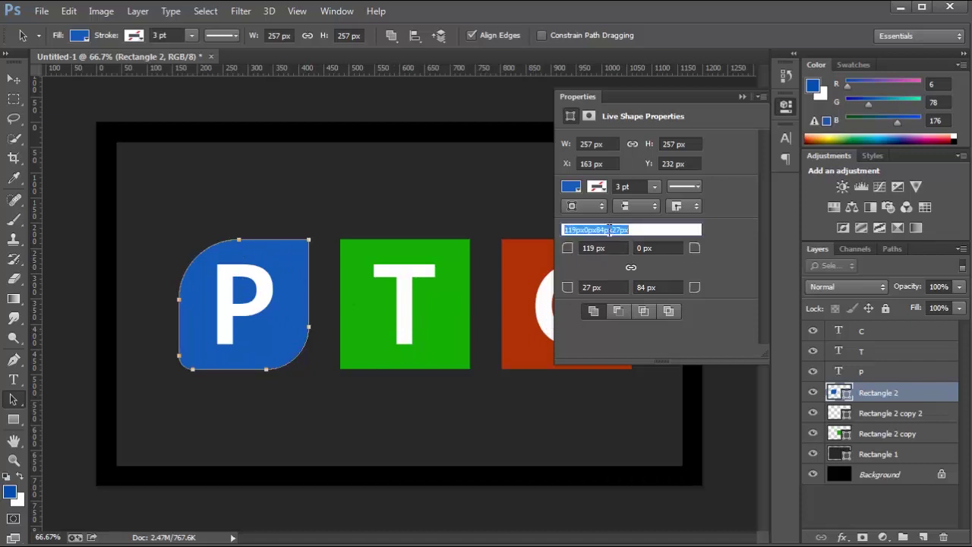
pyautogui.rightClick(608, 229)
pyautogui.click(645, 281)
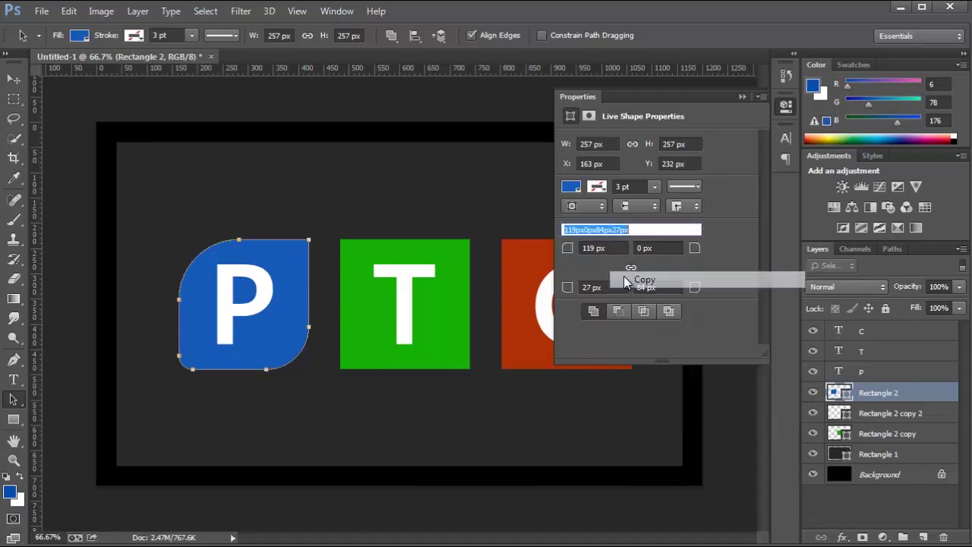
# Paste those radius values onto the selected orange C and green T squares.
pyautogui.click(835, 417)
pyautogui.keyDown('shift'); pyautogui.click(841, 434); pyautogui.keyUp('shift')
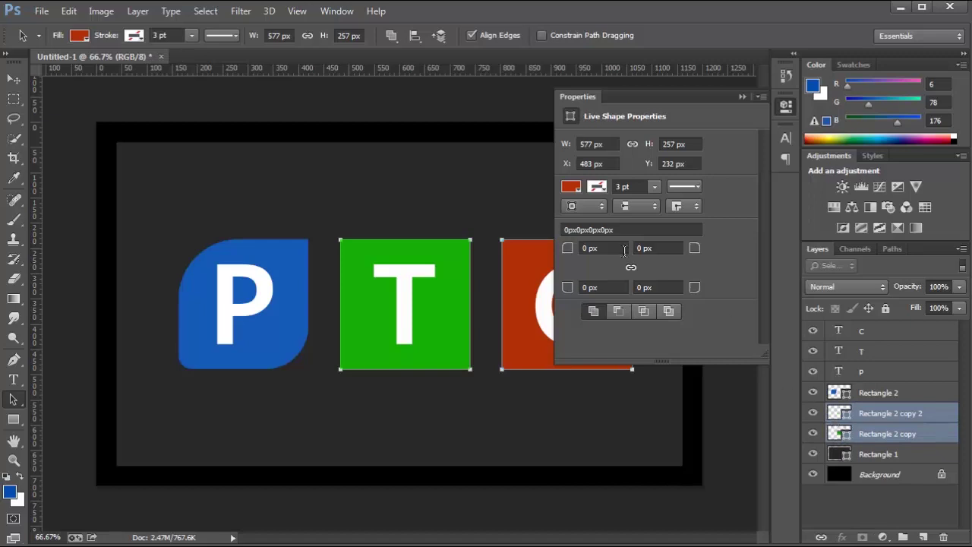
pyautogui.click(612, 229)
pyautogui.moveTo(614, 229); pyautogui.dragTo(564, 230)
pyautogui.rightClick(579, 230)
pyautogui.click(626, 296)
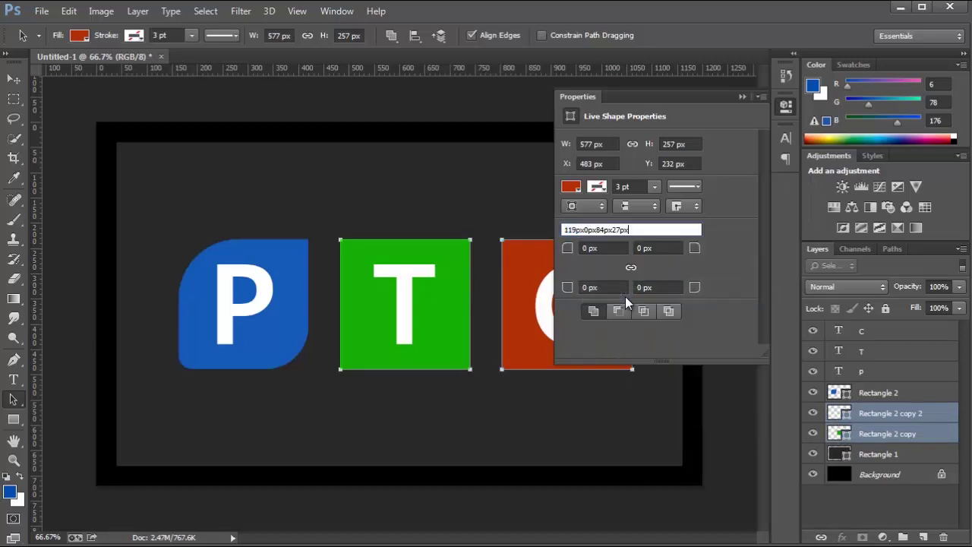
pyautogui.press('Return')
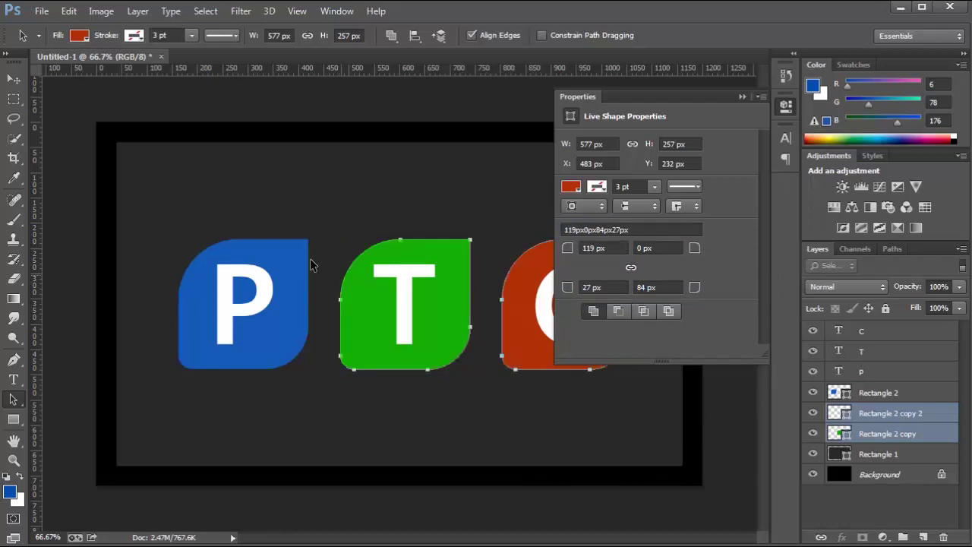
pyautogui.click(742, 96)
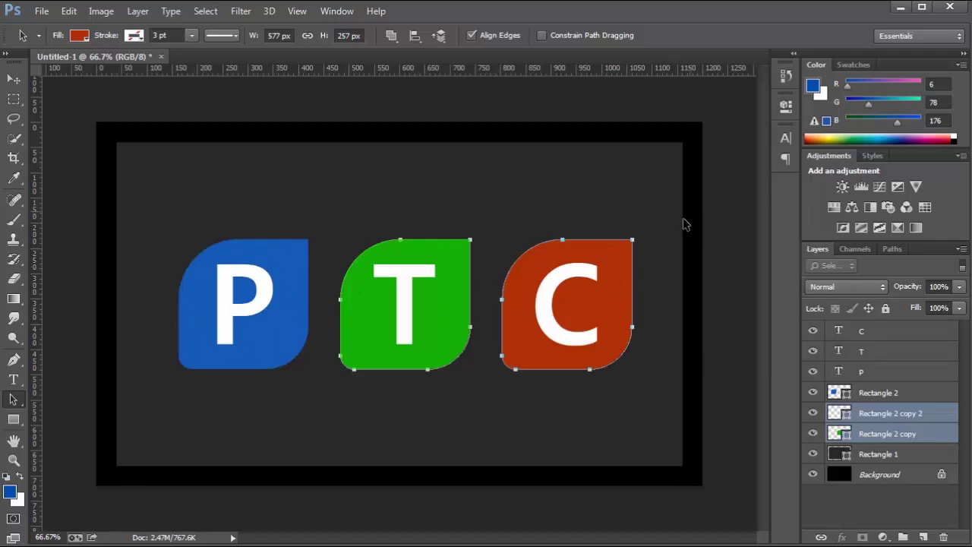
# Select the P, T and C tile shapes and give them a dashed stroke.
pyautogui.click(787, 106)
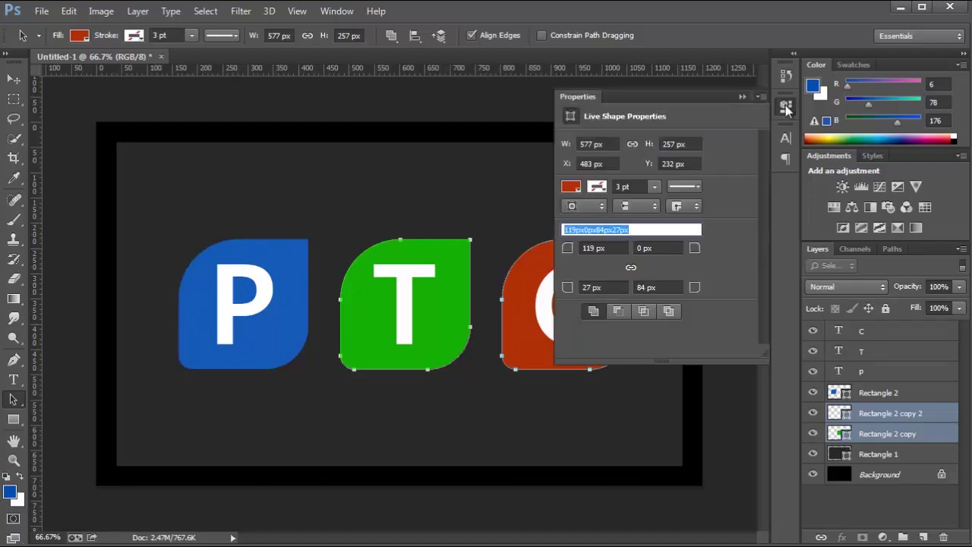
pyautogui.click(900, 395)
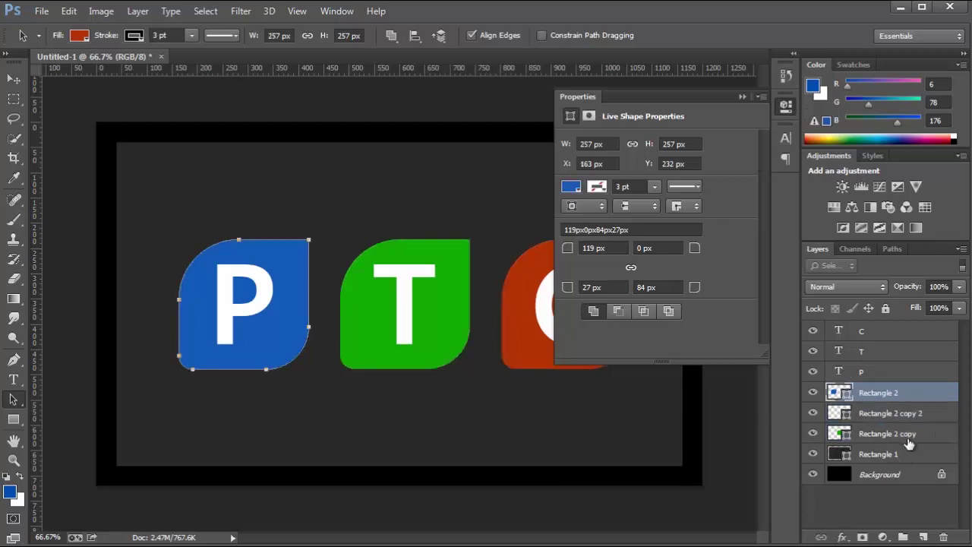
pyautogui.keyDown('shift'); pyautogui.click(904, 437); pyautogui.keyUp('shift')
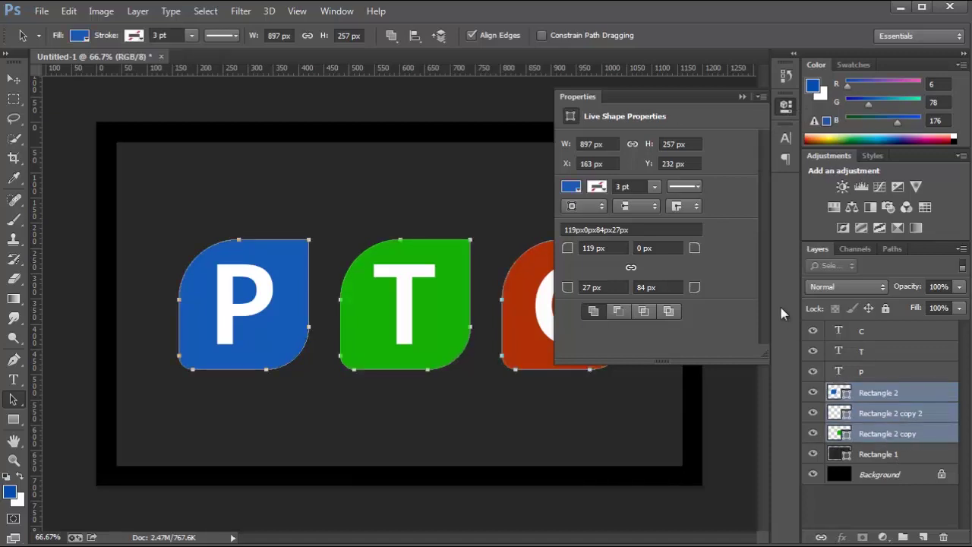
pyautogui.click(687, 188)
pyautogui.click(667, 255)
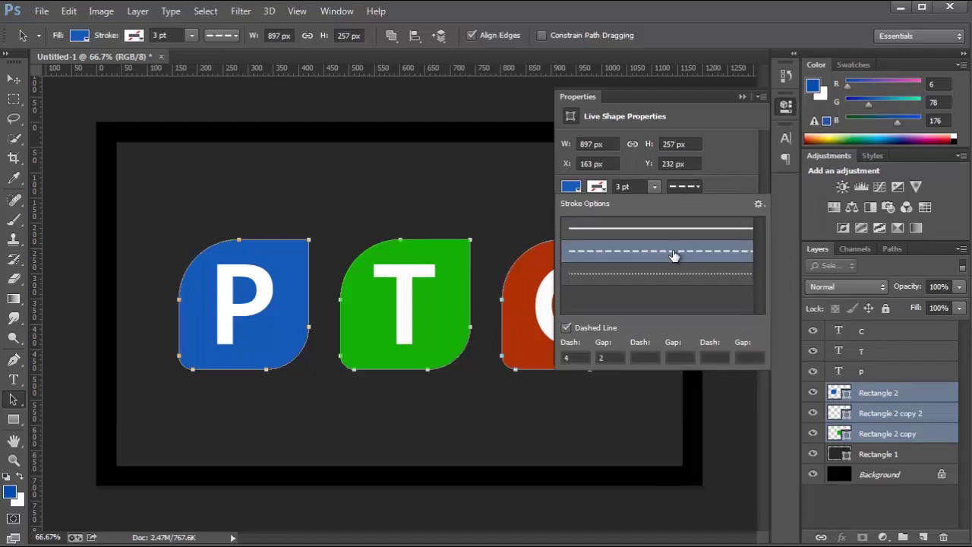
pyautogui.click(747, 181)
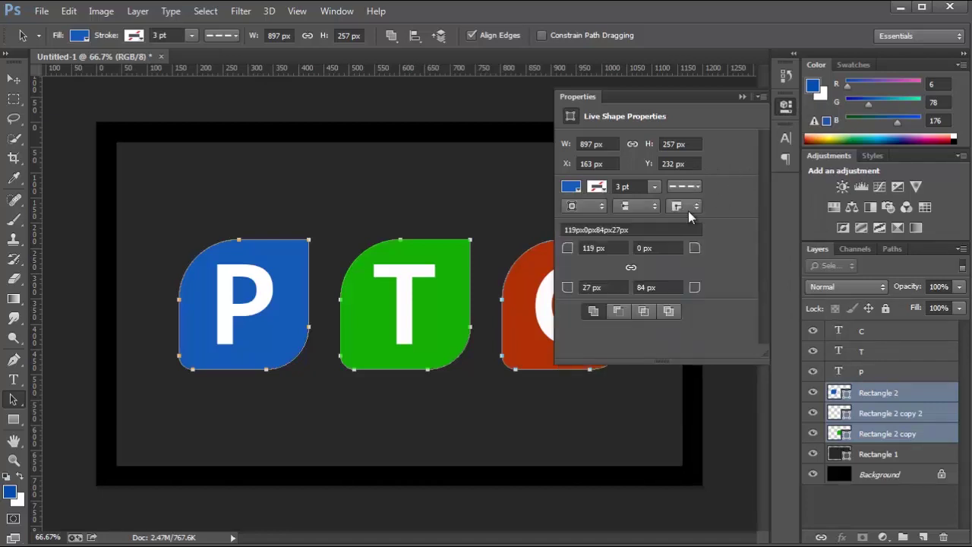
# Set the dashed stroke width to 7.27 pt.
pyautogui.click(654, 186)
pyautogui.moveTo(657, 201); pyautogui.dragTo(670, 205)
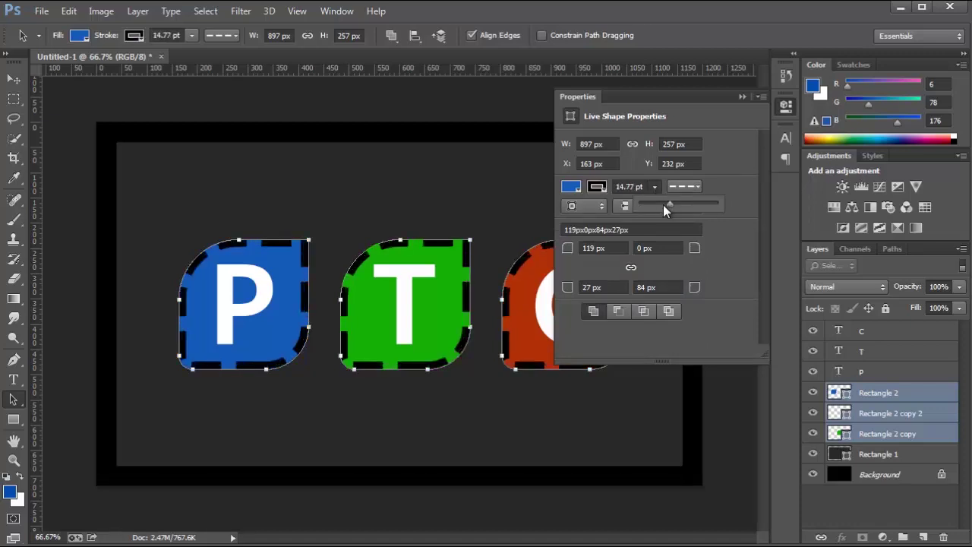
pyautogui.moveTo(664, 205); pyautogui.dragTo(660, 201)
pyautogui.click(742, 96)
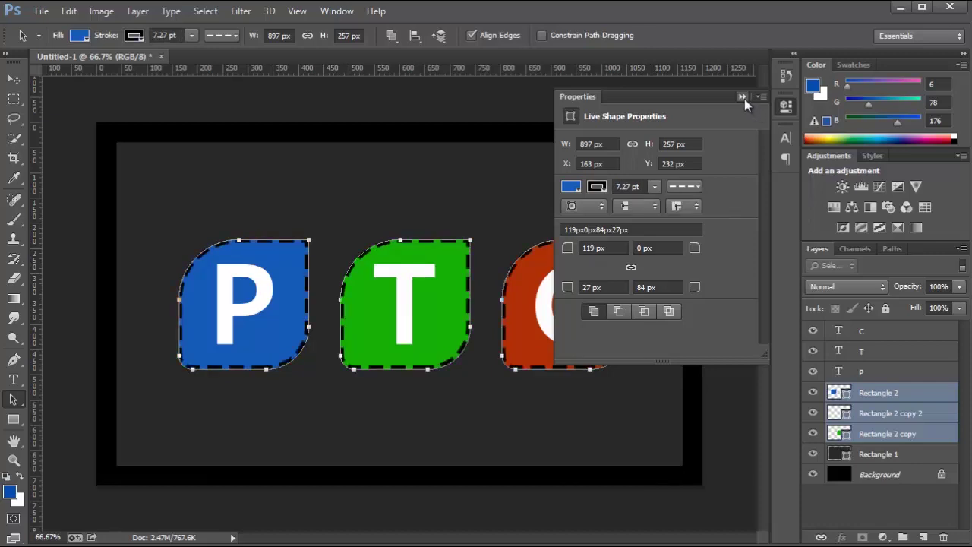
pyautogui.click(742, 97)
pyautogui.click(321, 212)
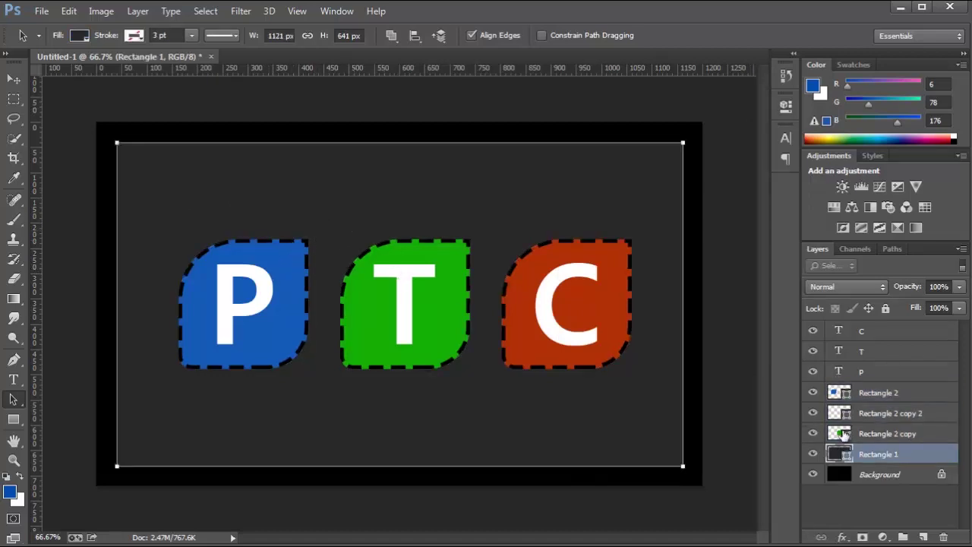
pyautogui.click(842, 434)
pyautogui.click(841, 413)
pyautogui.click(839, 393)
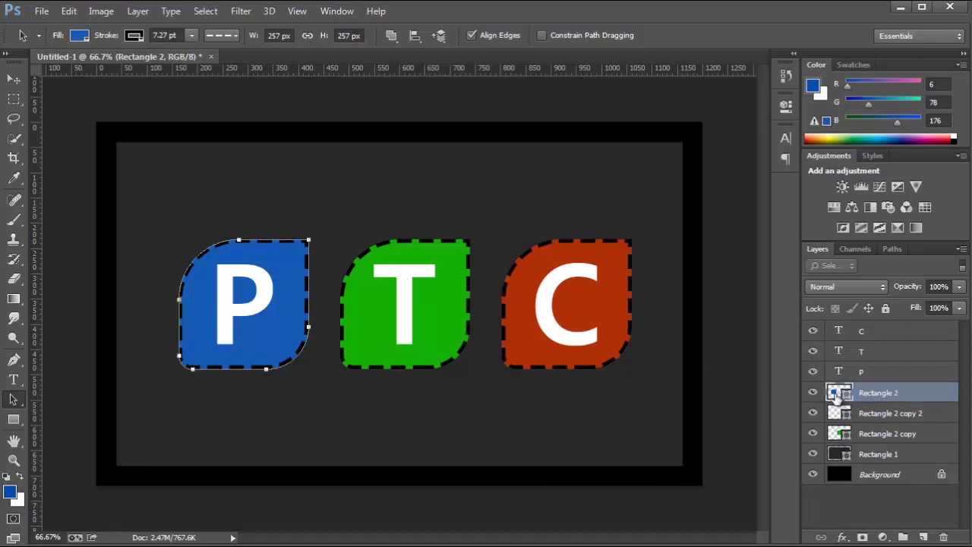
pyautogui.click(479, 259)
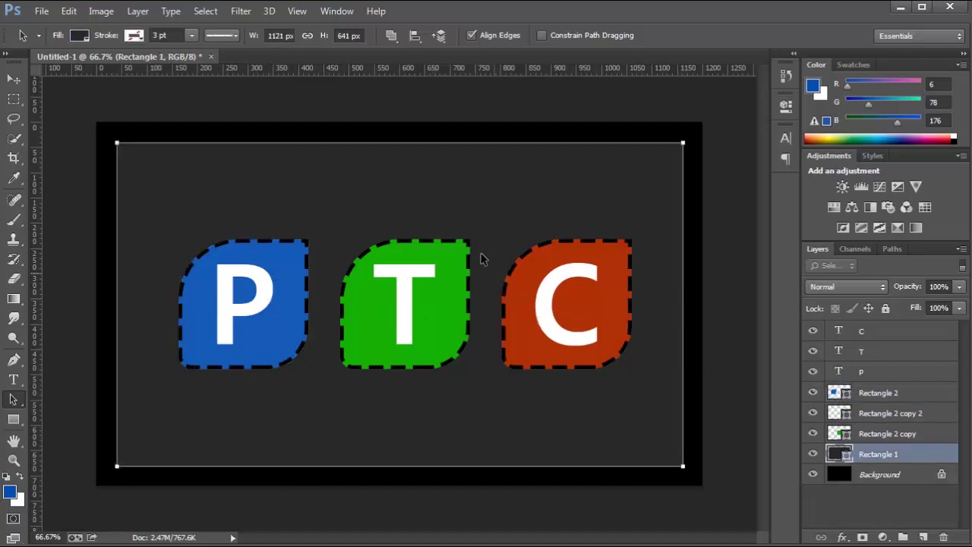
pyautogui.click(841, 438)
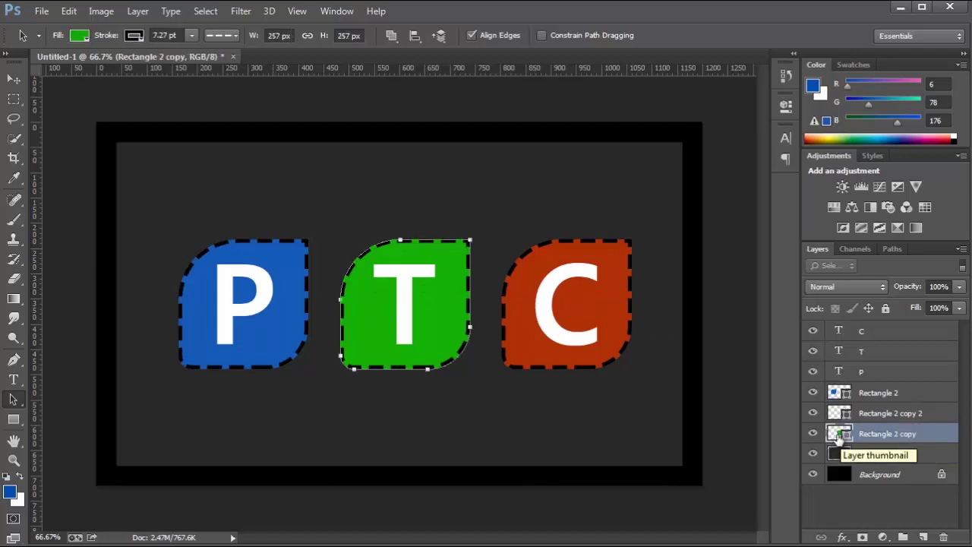
pyautogui.hotkey('ctrl', 'alt', 'shift', 'f')
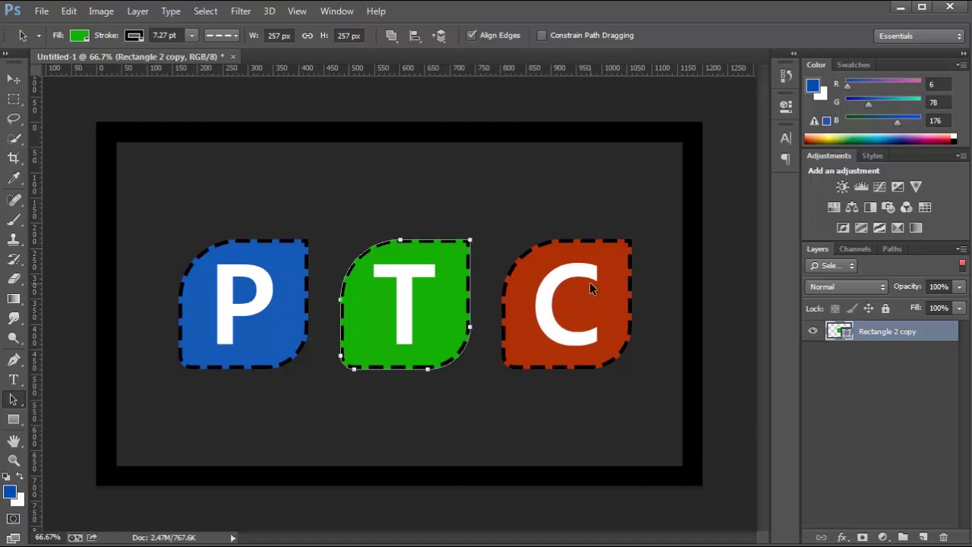
pyautogui.click(534, 232)
pyautogui.click(417, 293)
pyautogui.click(570, 197)
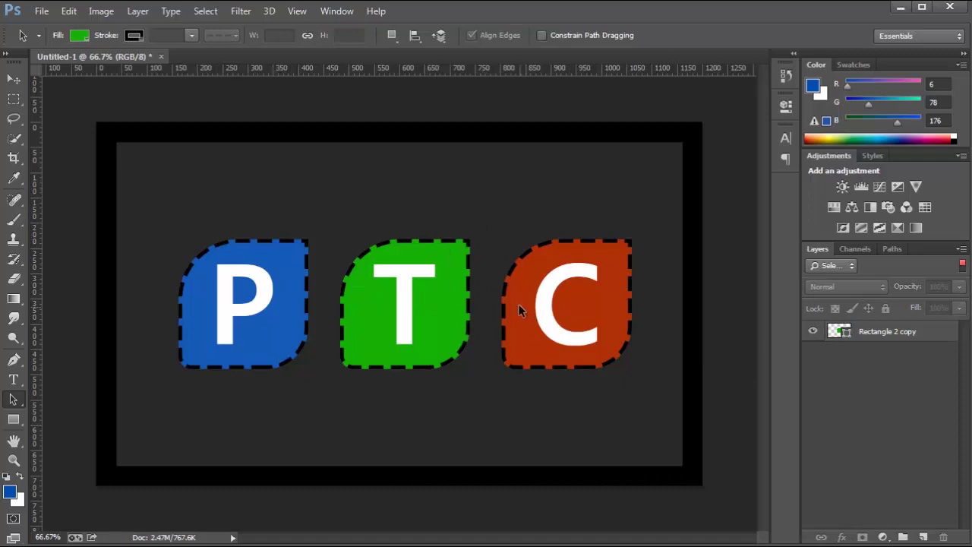
pyautogui.click(394, 328)
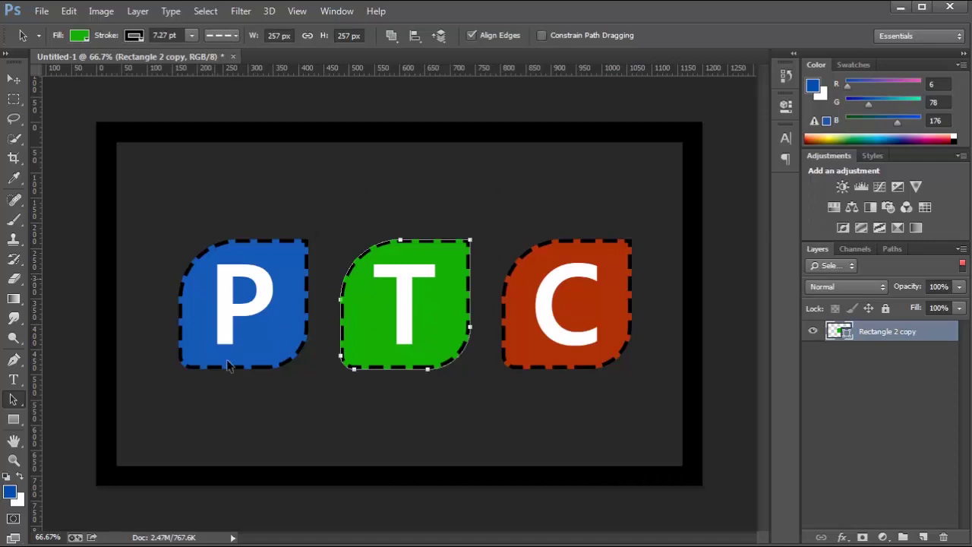
pyautogui.click(963, 266)
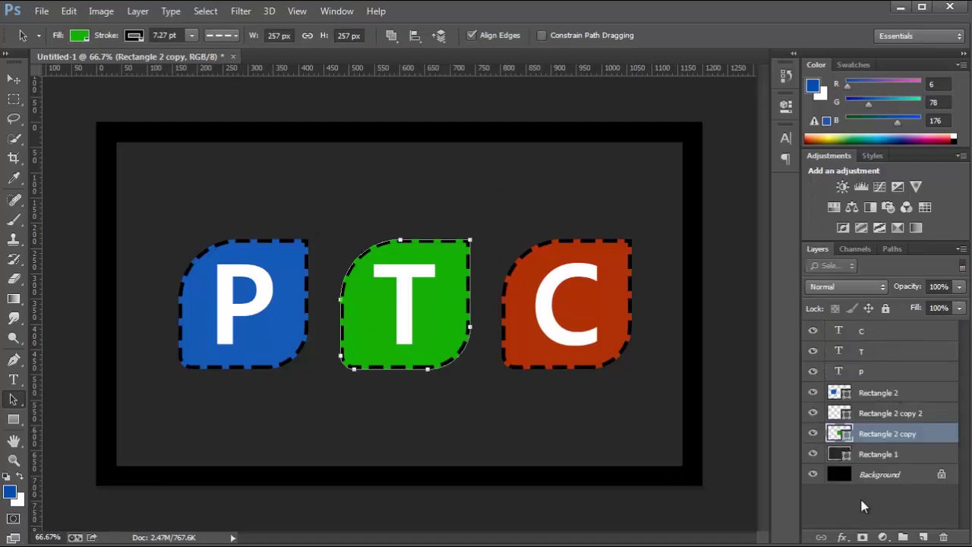
pyautogui.click(585, 283)
pyautogui.hotkey('alt', ']')
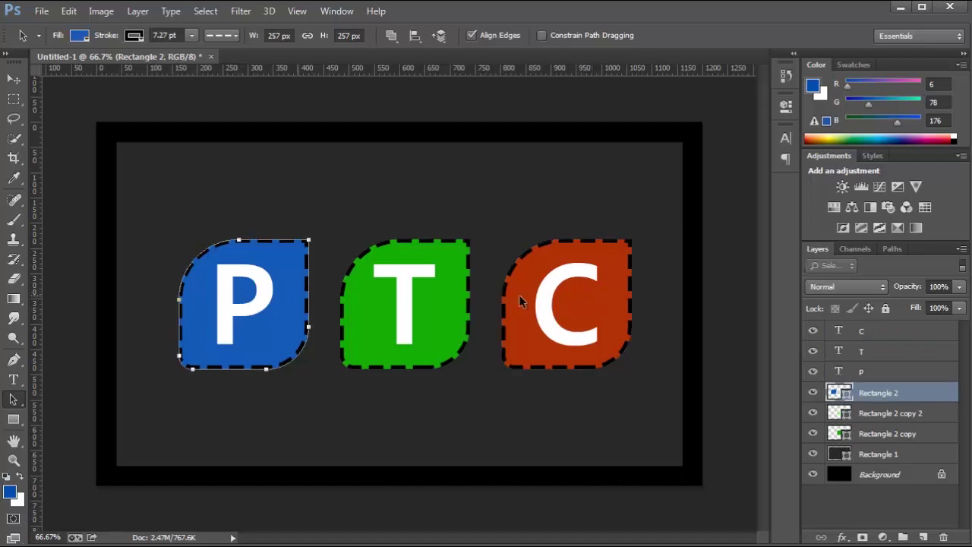
pyautogui.click(541, 300)
pyautogui.click(282, 280)
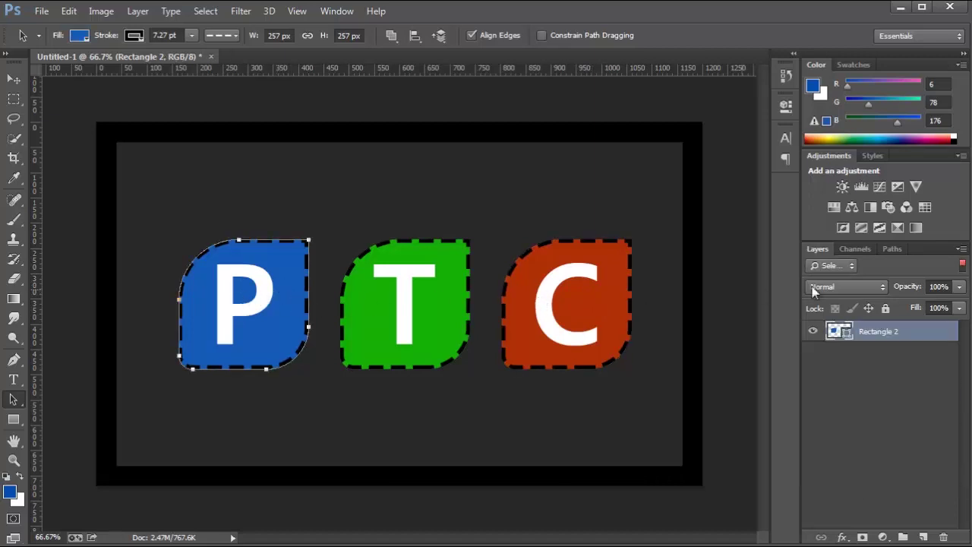
pyautogui.click(963, 264)
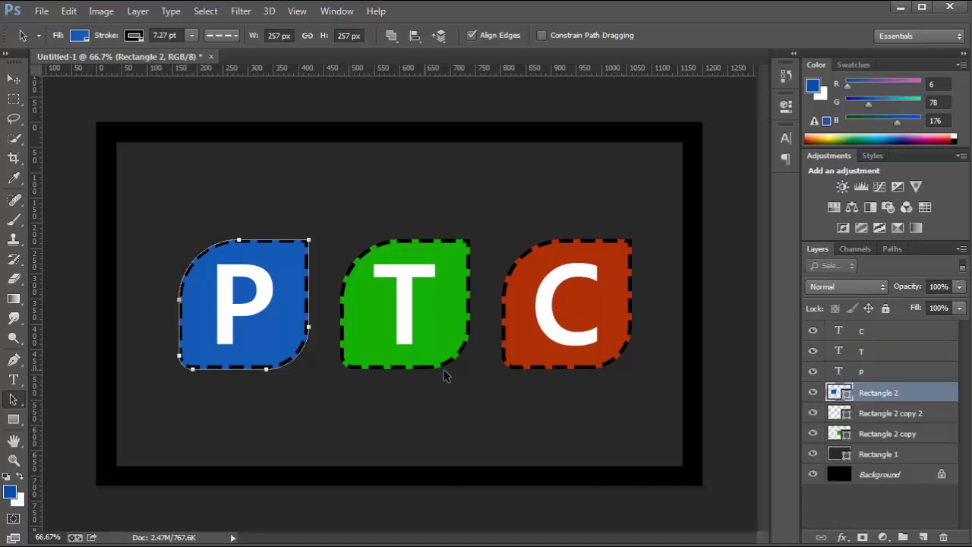